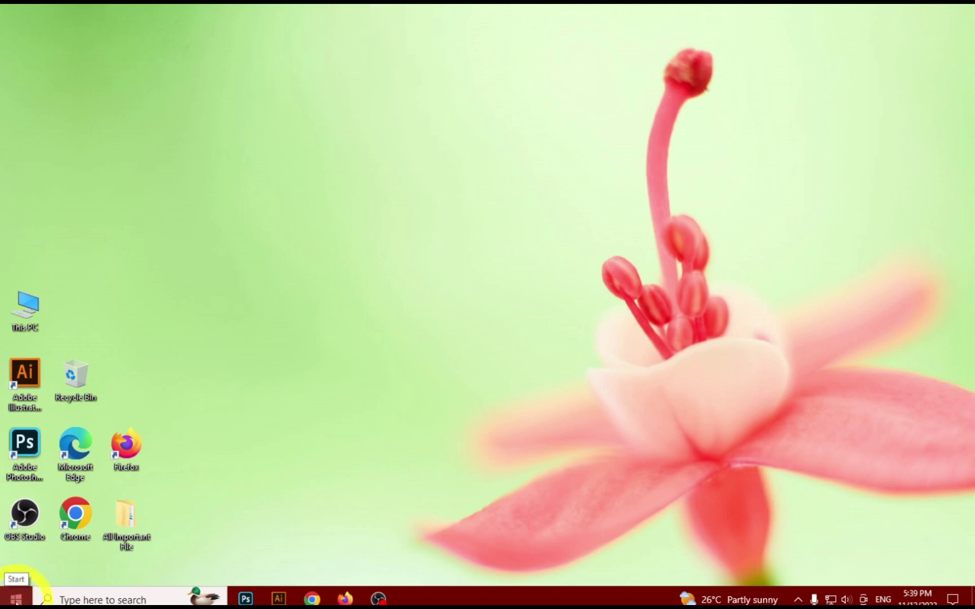
{"action": "right_click", "coordinate": [16, 601]}
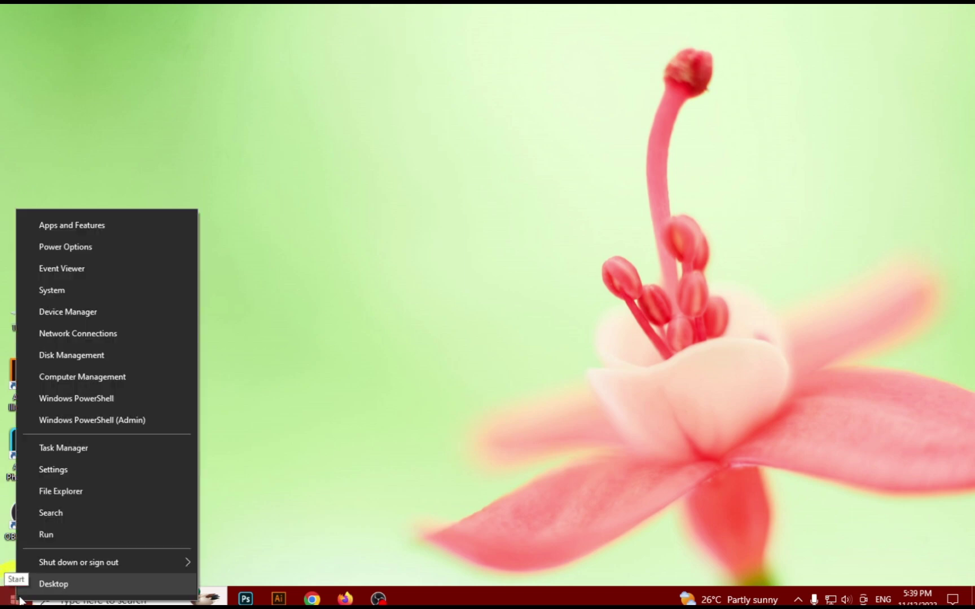
{"action": "left_click", "coordinate": [54, 535]}
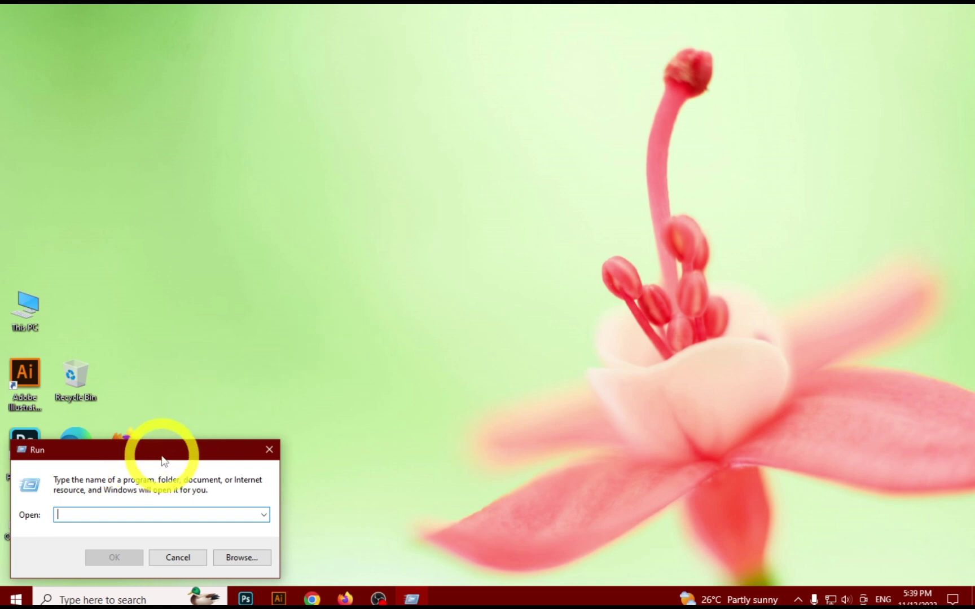
{"action": "left_click_drag", "start_coordinate": [163, 460], "coordinate": [278, 389]}
{"action": "left_click", "coordinate": [381, 380]}
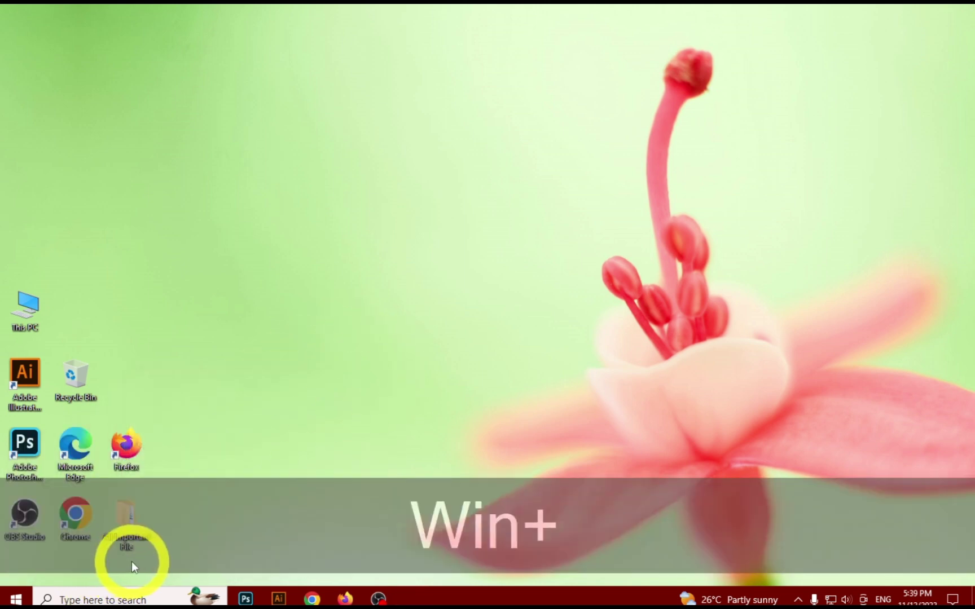
Open the Windows temp folder by running "temp" from the Run dialog.
{"action": "key", "text": "super+r"}
{"action": "left_click_drag", "start_coordinate": [137, 457], "coordinate": [339, 223]}
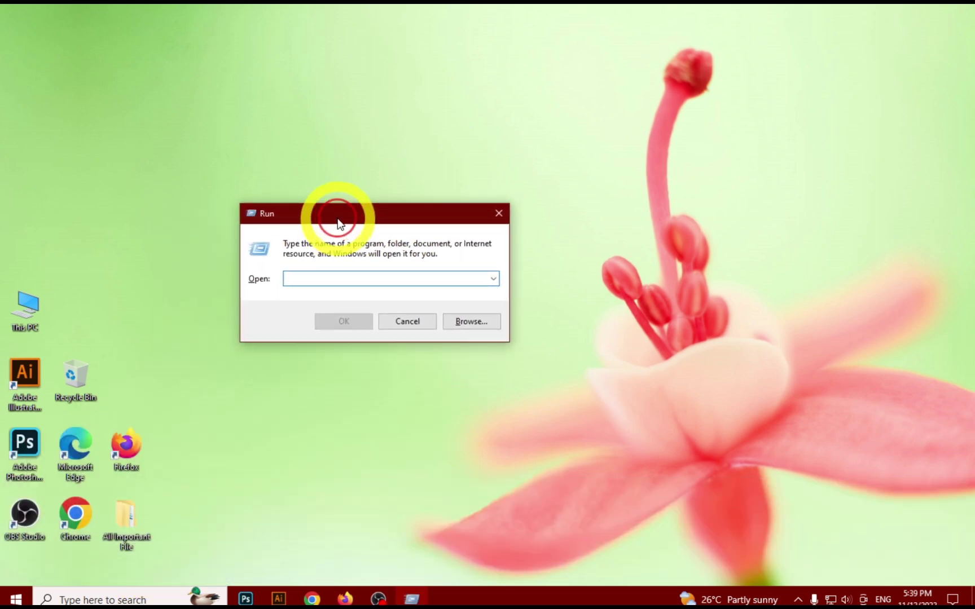
{"action": "left_click", "coordinate": [306, 277]}
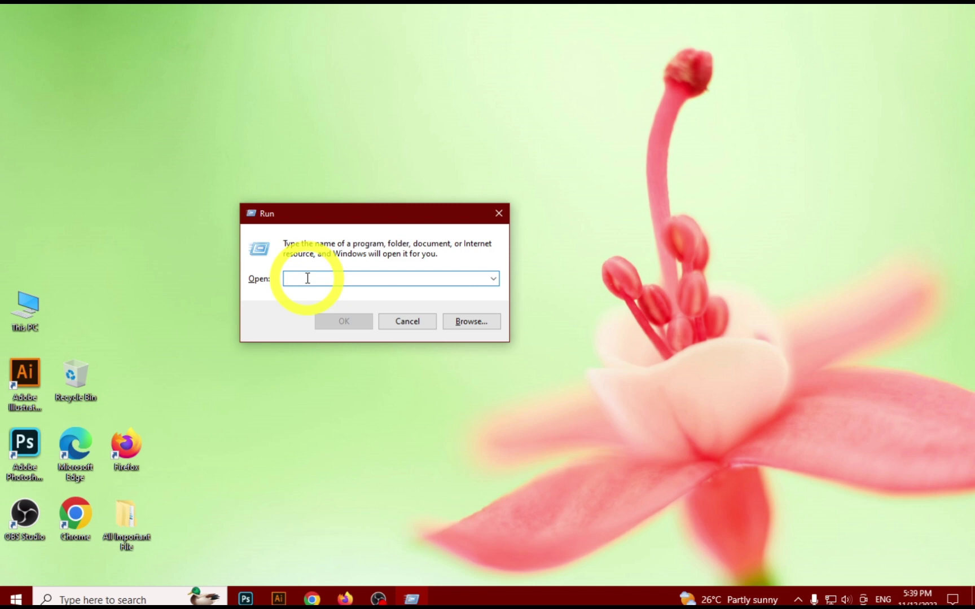
{"action": "type", "text": "temp"}
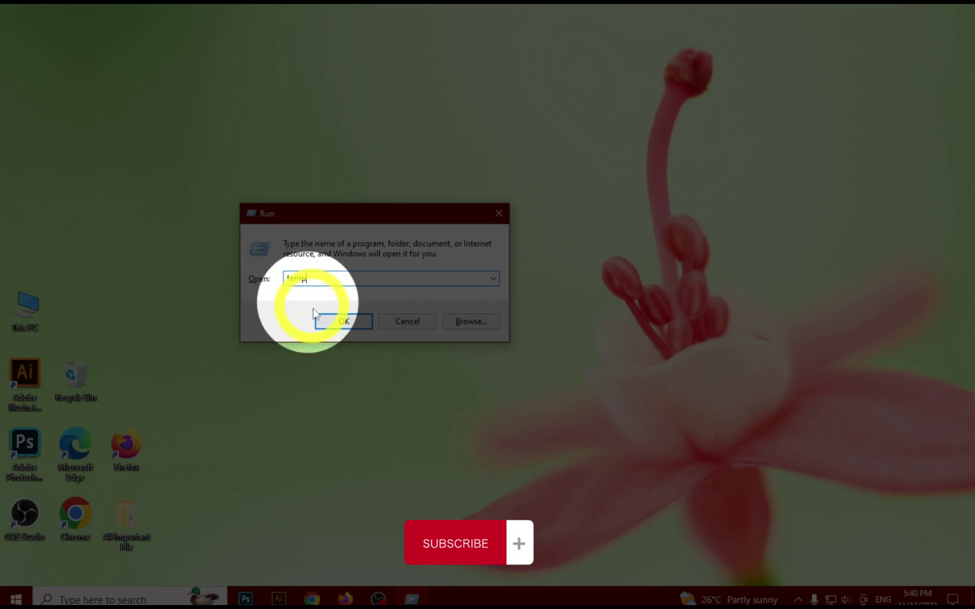
{"action": "left_click", "coordinate": [333, 321]}
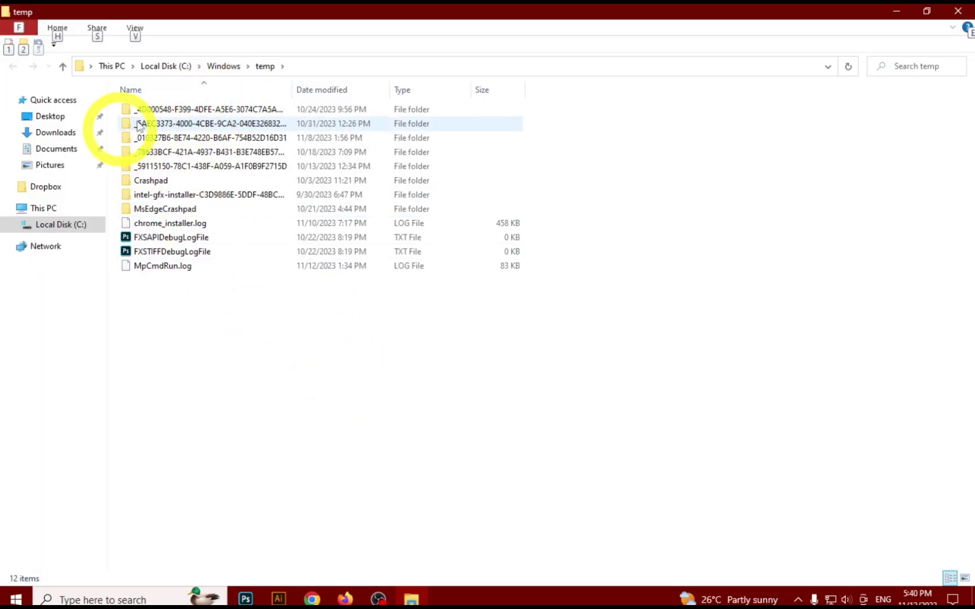
Delete all files and folders in the Windows temp folder and close its window.
{"action": "left_click_drag", "start_coordinate": [585, 420], "coordinate": [170, 70]}
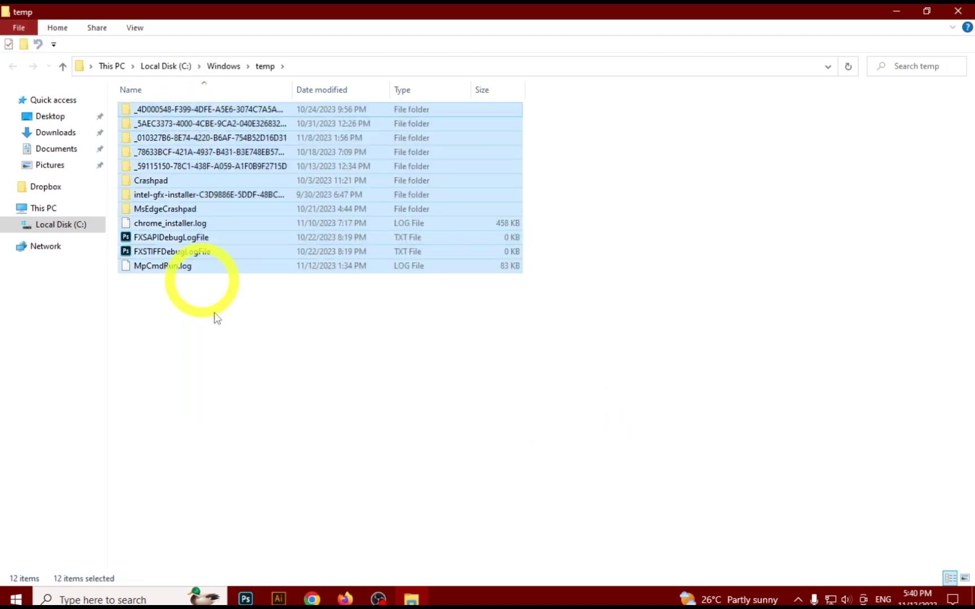
{"action": "key", "text": "Delete"}
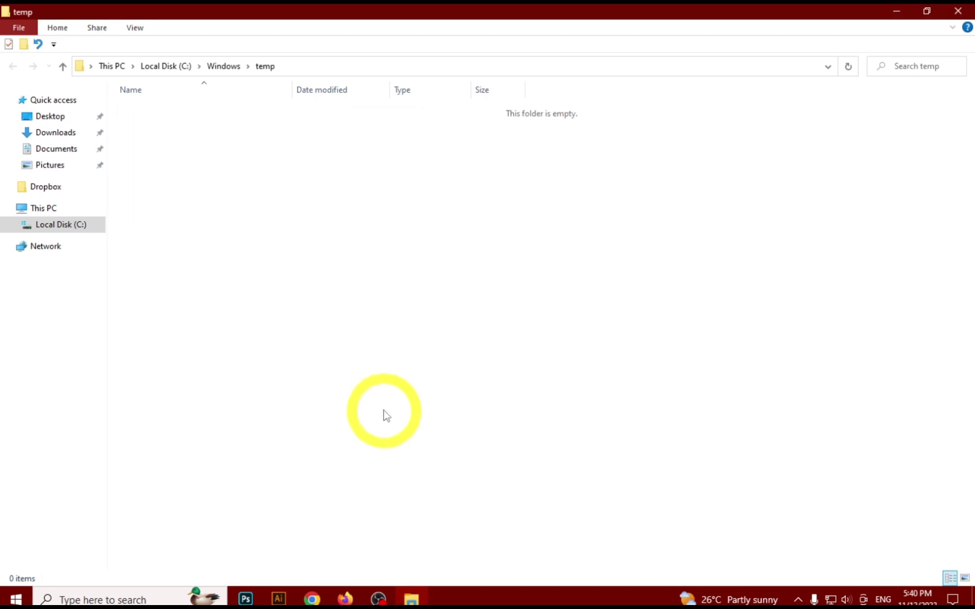
{"action": "left_click", "coordinate": [958, 13]}
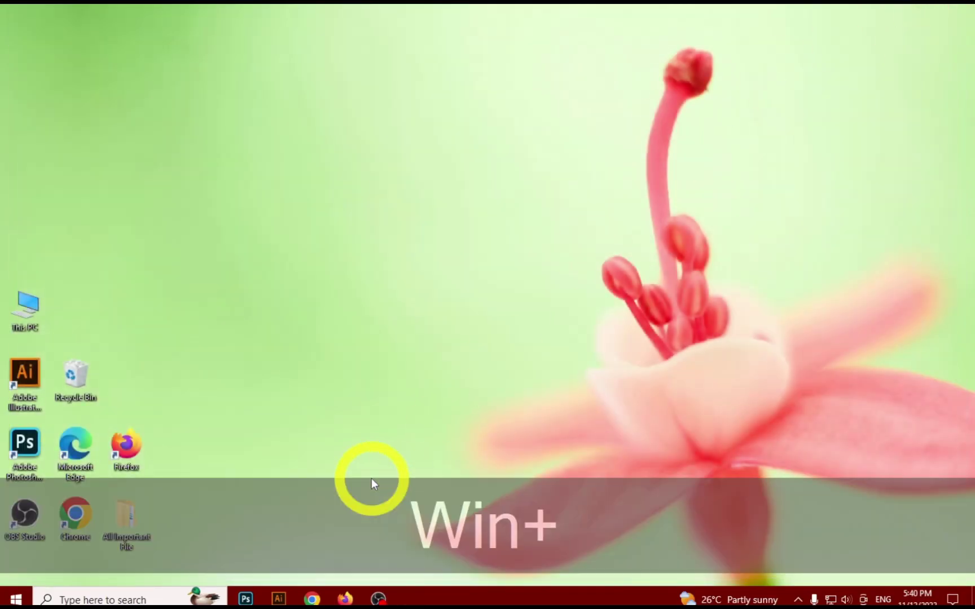
Open the user's AppData Temp folder by running "%temp%" from the Run dialog.
{"action": "key", "text": "super+r"}
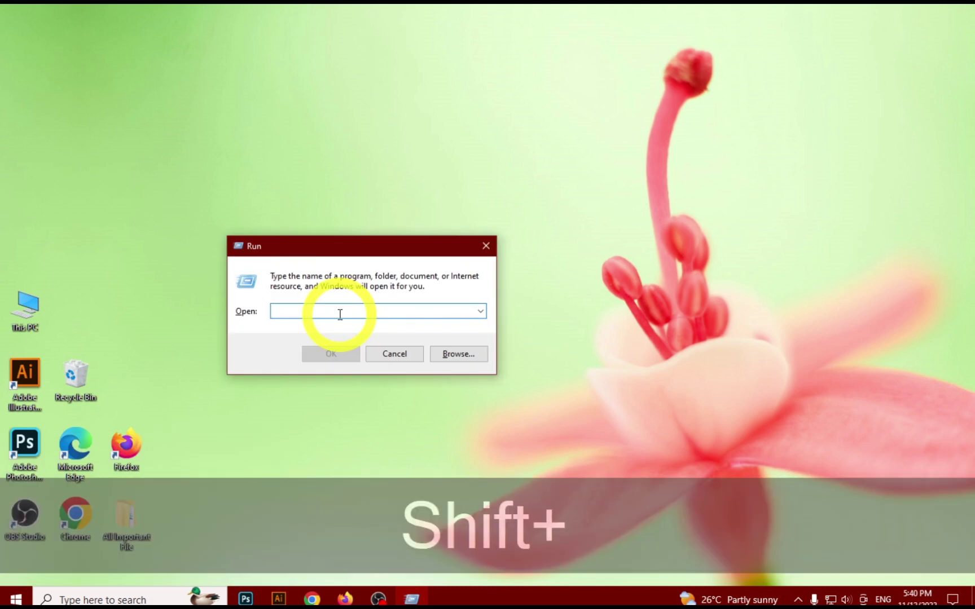
{"action": "type", "text": "%te"}
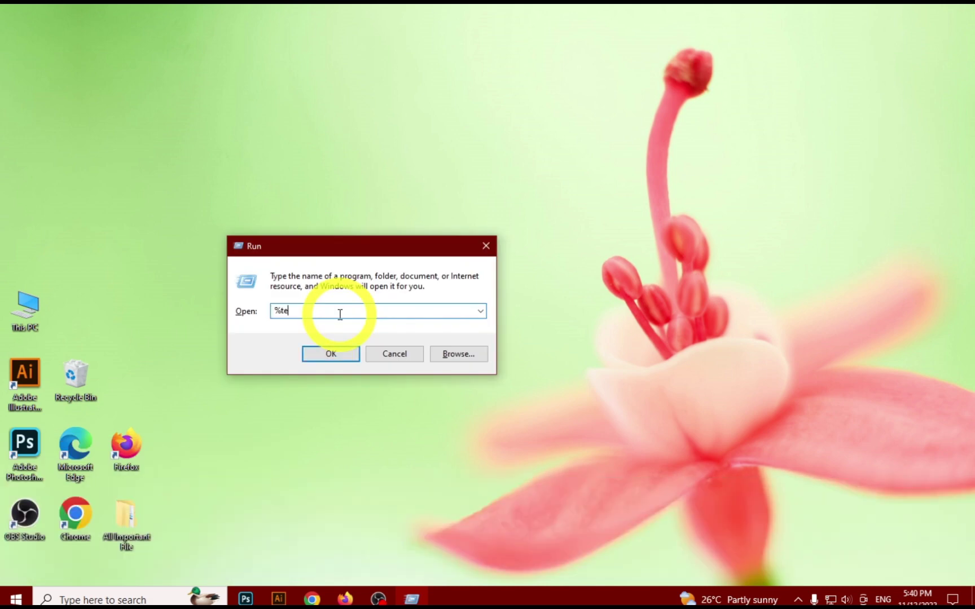
{"action": "type", "text": "mp%"}
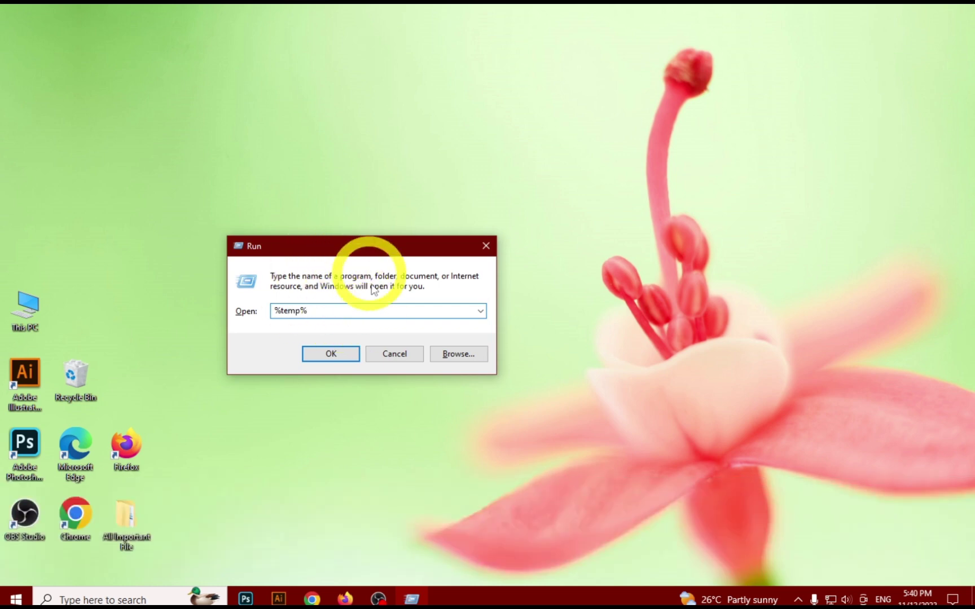
{"action": "left_click", "coordinate": [329, 354]}
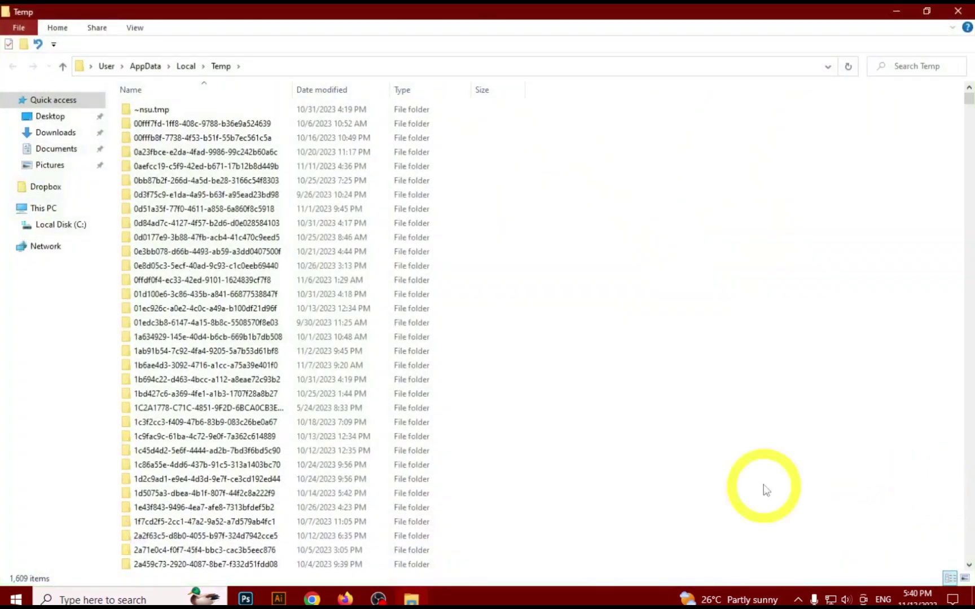
Delete every item in the user's Temp folder, dismissing the error about ~nsu.tmp.
{"action": "scroll", "coordinate": [246, 279], "scroll_direction": "down", "scroll_amount": 8}
{"action": "scroll", "coordinate": [296, 277], "scroll_direction": "up", "scroll_amount": 8}
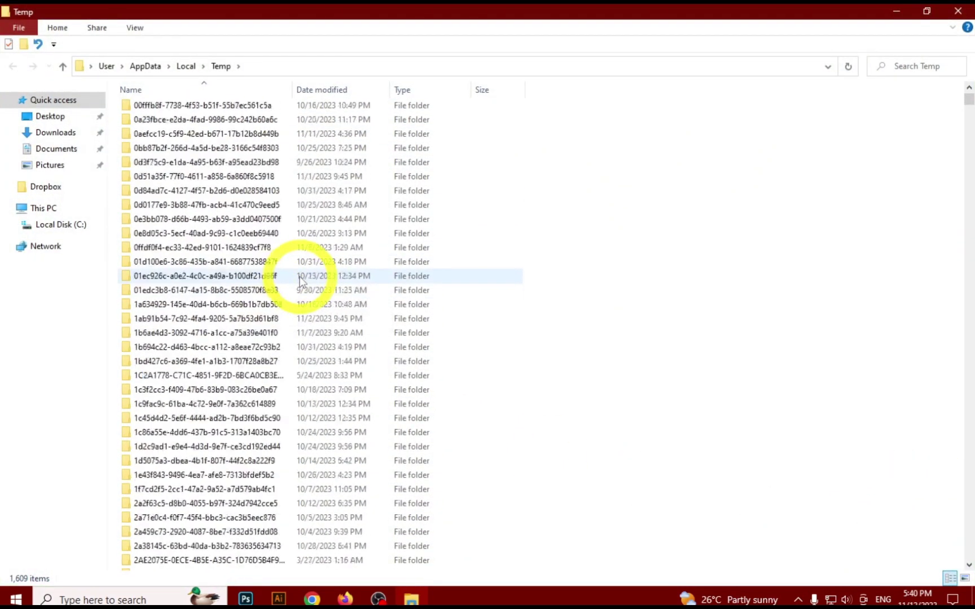
{"action": "scroll", "coordinate": [300, 280], "scroll_direction": "up", "scroll_amount": 1}
{"action": "key", "text": "ctrl+a"}
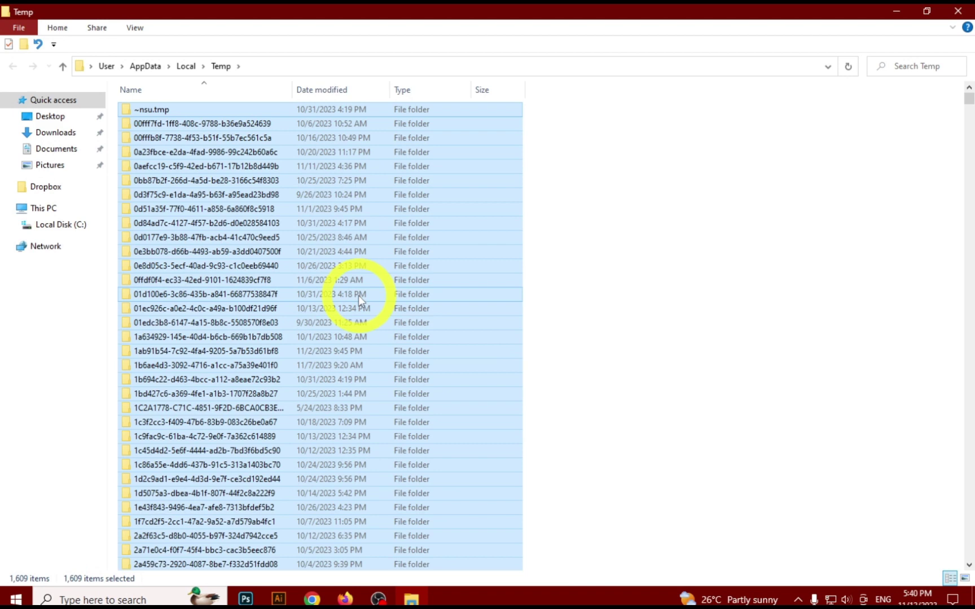
{"action": "key", "text": "Delete"}
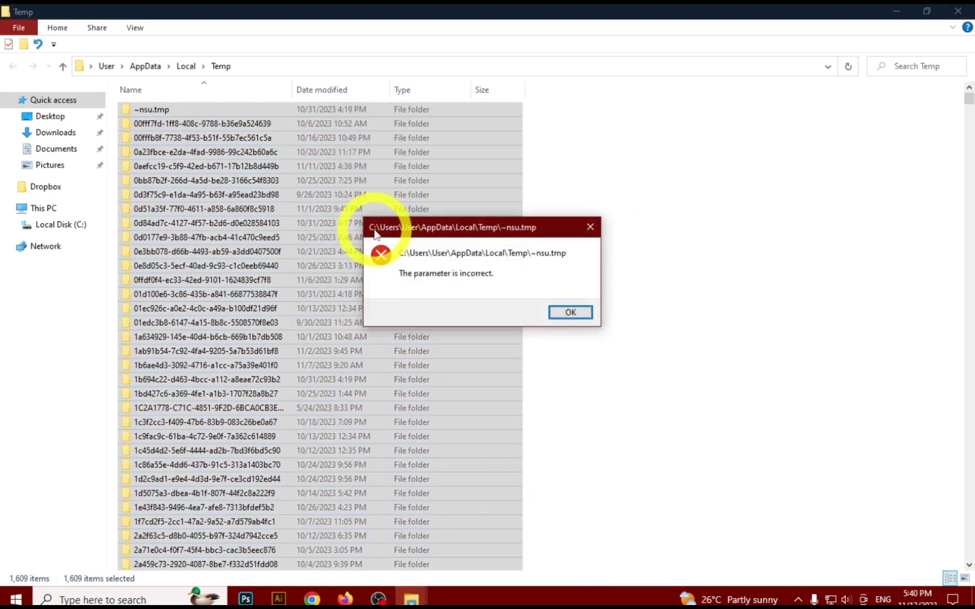
{"action": "left_click", "coordinate": [564, 312]}
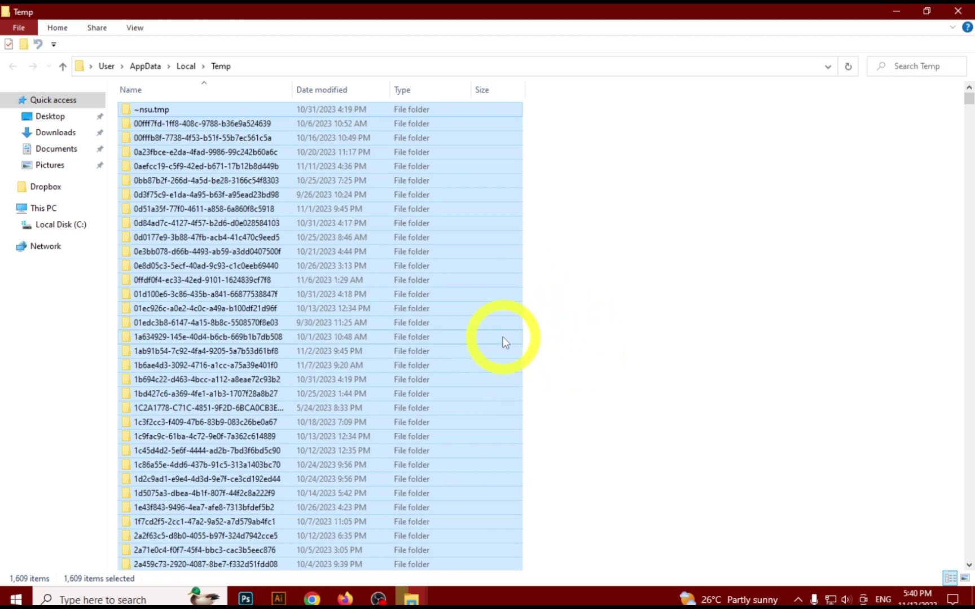
Skip all in-use items, continue deleting the protected folders with administrator permission, and close the Temp folder.
{"action": "mouse_move", "coordinate": [411, 599]}
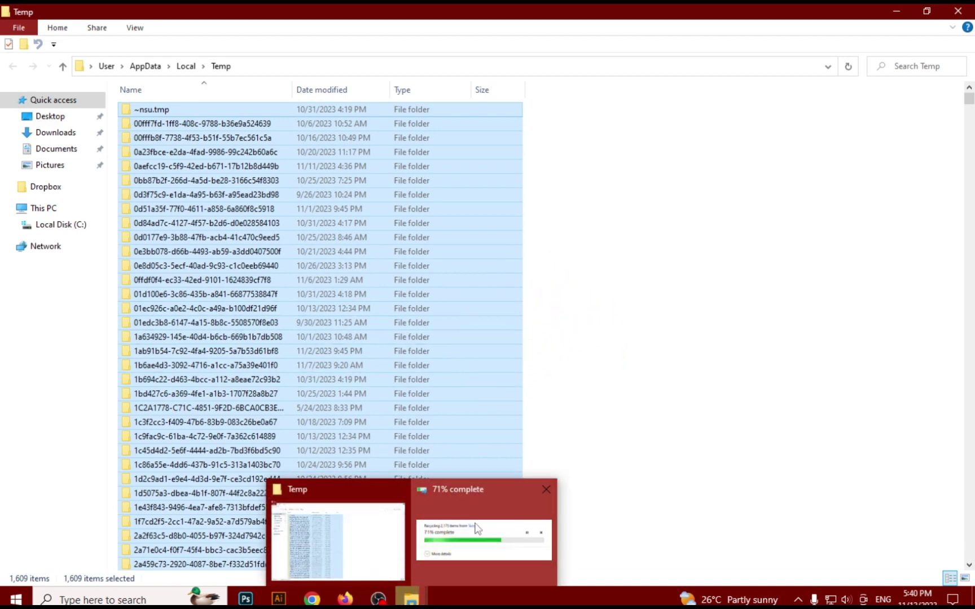
{"action": "left_click", "coordinate": [485, 536]}
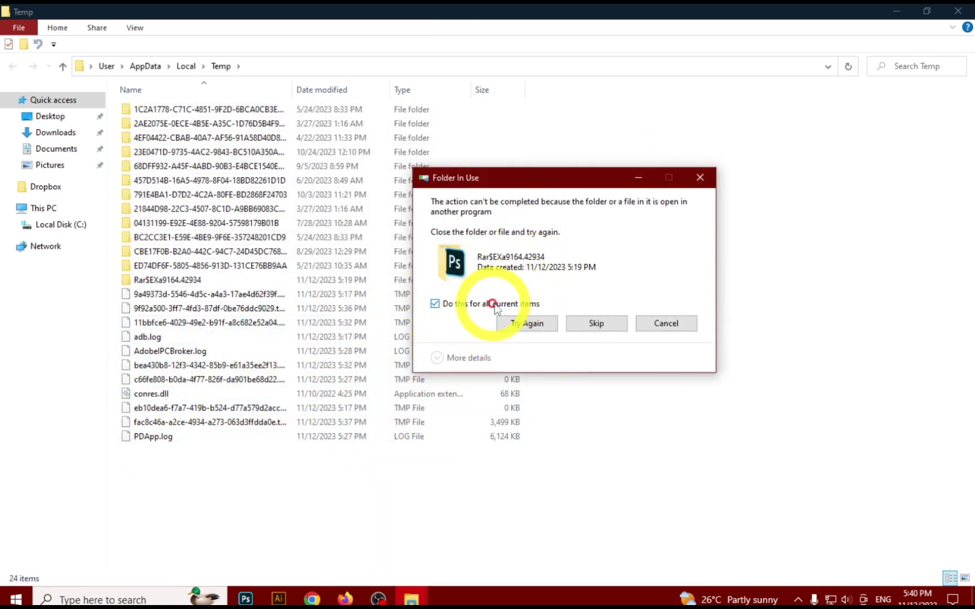
{"action": "left_click", "coordinate": [597, 324]}
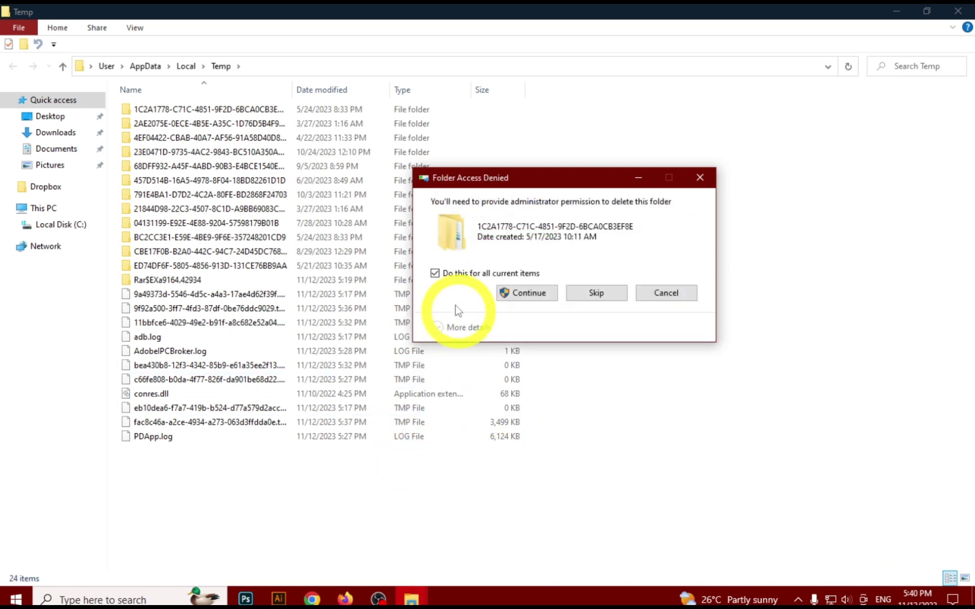
{"action": "left_click", "coordinate": [520, 293]}
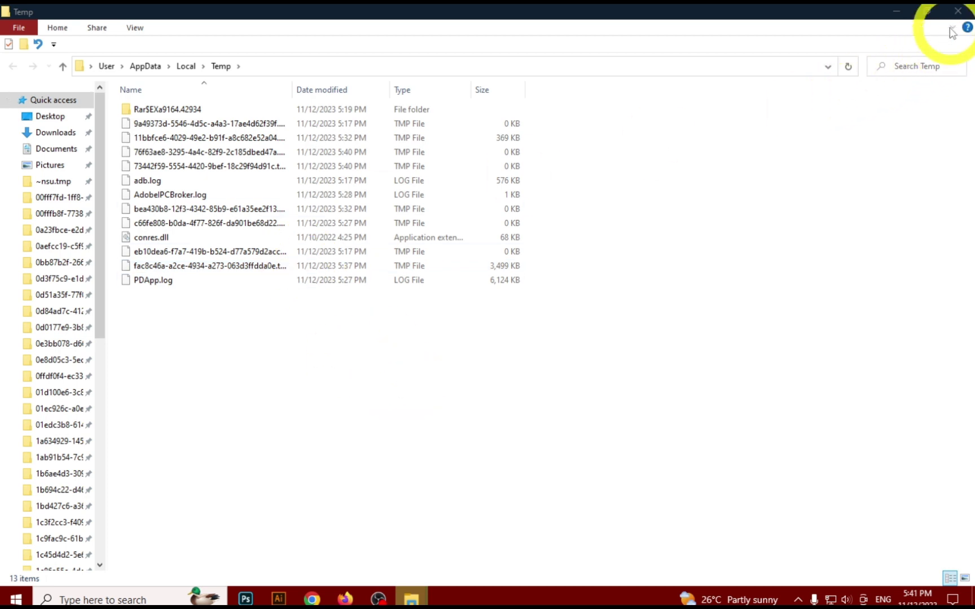
{"action": "left_click", "coordinate": [958, 10]}
{"action": "left_click", "coordinate": [702, 174]}
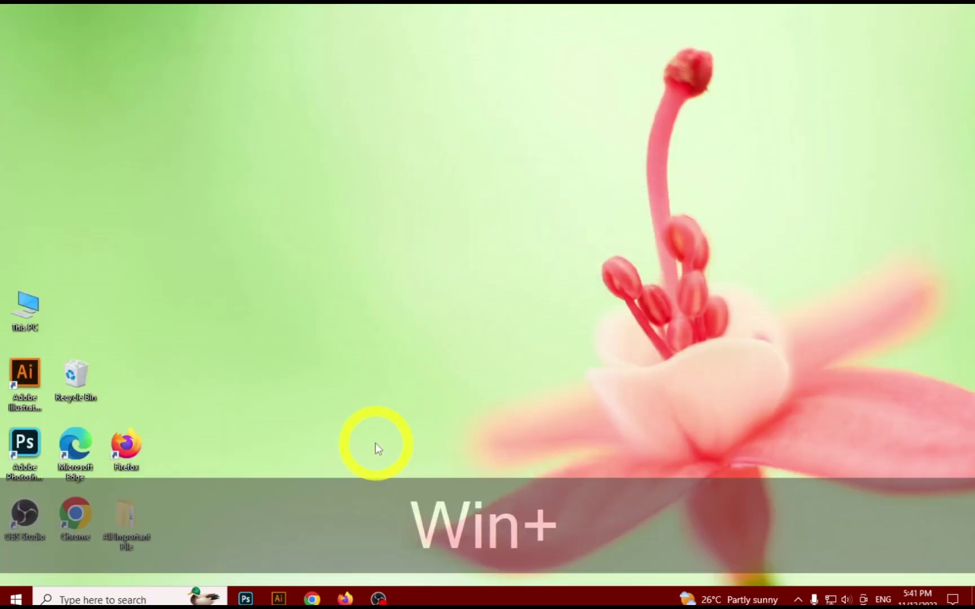
Open the Prefetch folder by running "prefetch" from the Run dialog, and grant permanent access to it.
{"action": "key", "text": "super+r"}
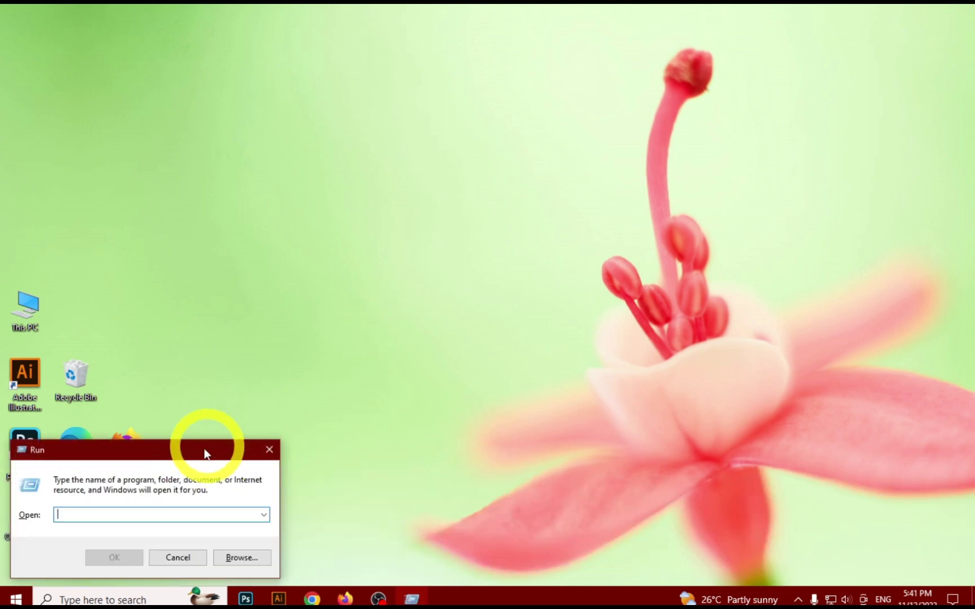
{"action": "left_click_drag", "start_coordinate": [207, 450], "coordinate": [363, 313]}
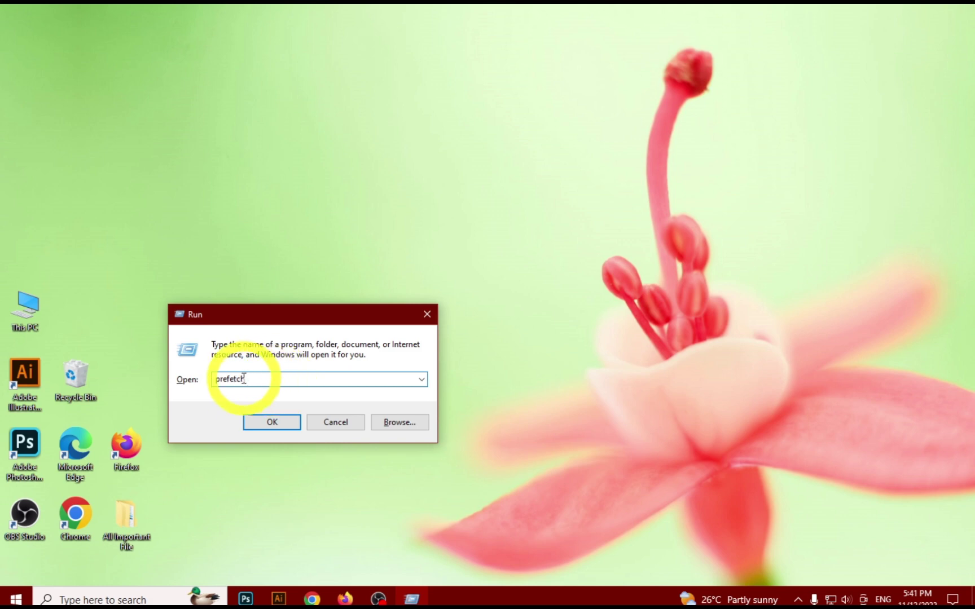
{"action": "key", "text": "Return"}
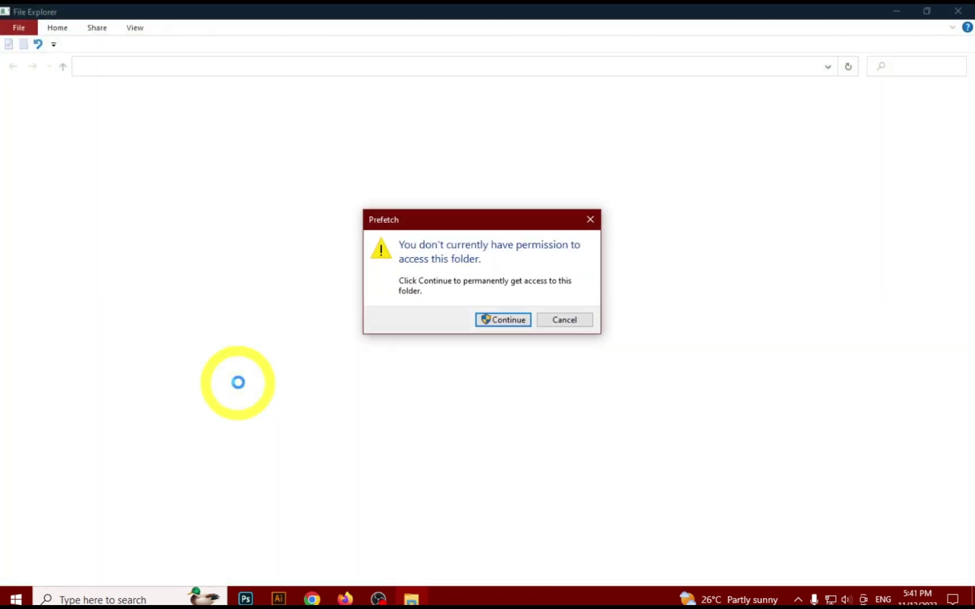
{"action": "left_click", "coordinate": [492, 320]}
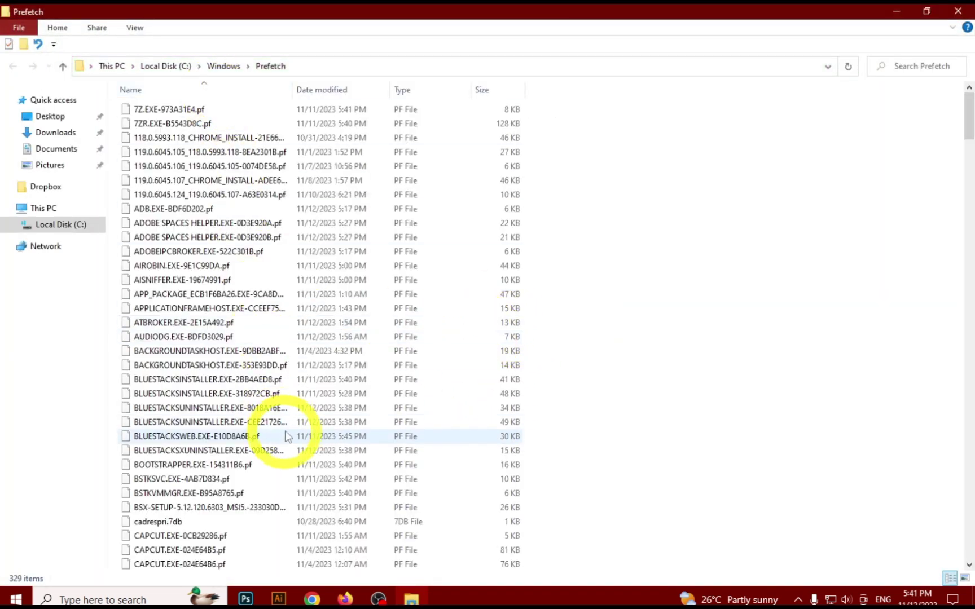
Delete all files in the Prefetch folder, skipping all items in use, and close the folder.
{"action": "key", "text": "ctrl+a"}
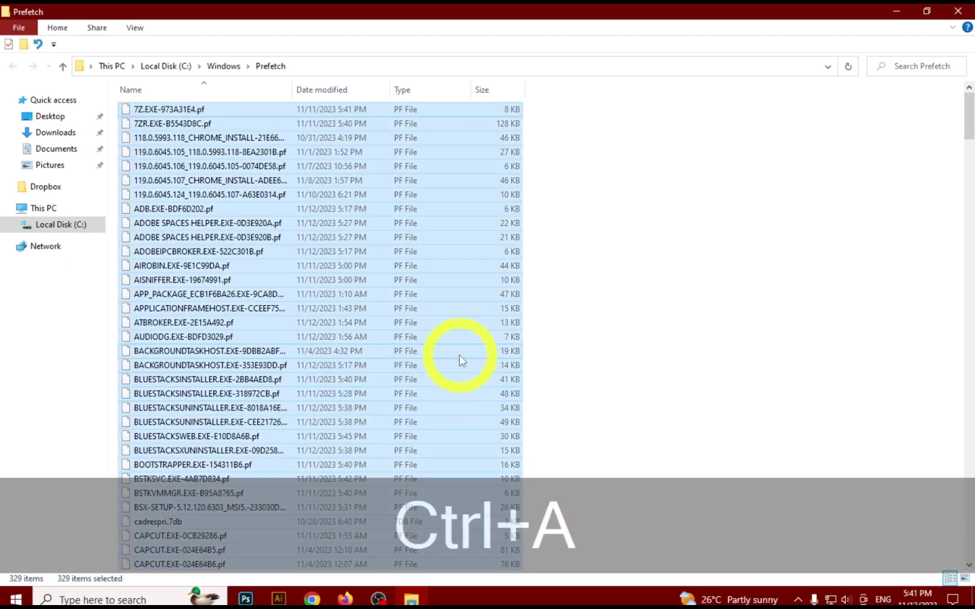
{"action": "key", "text": "Delete"}
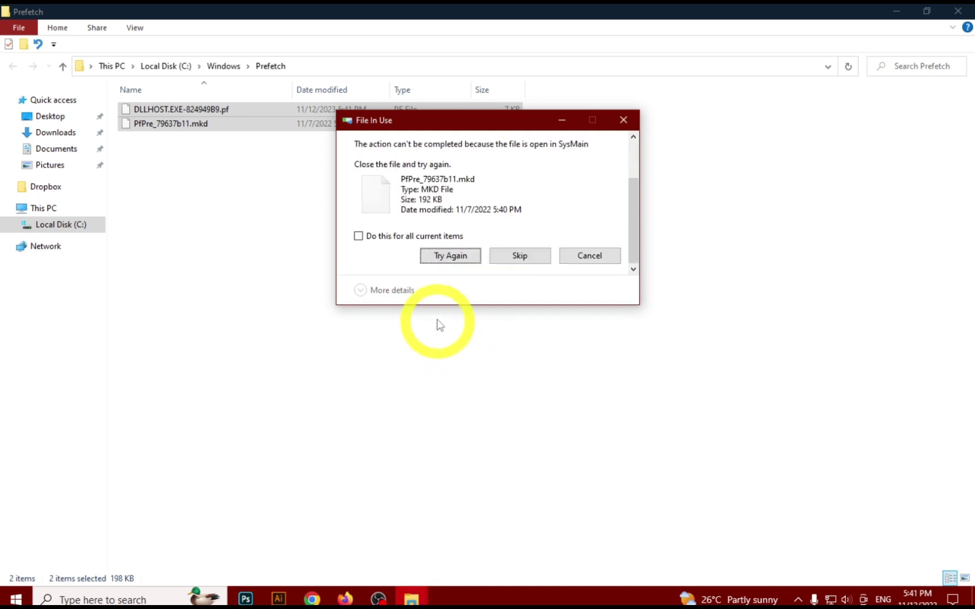
{"action": "left_click", "coordinate": [358, 236]}
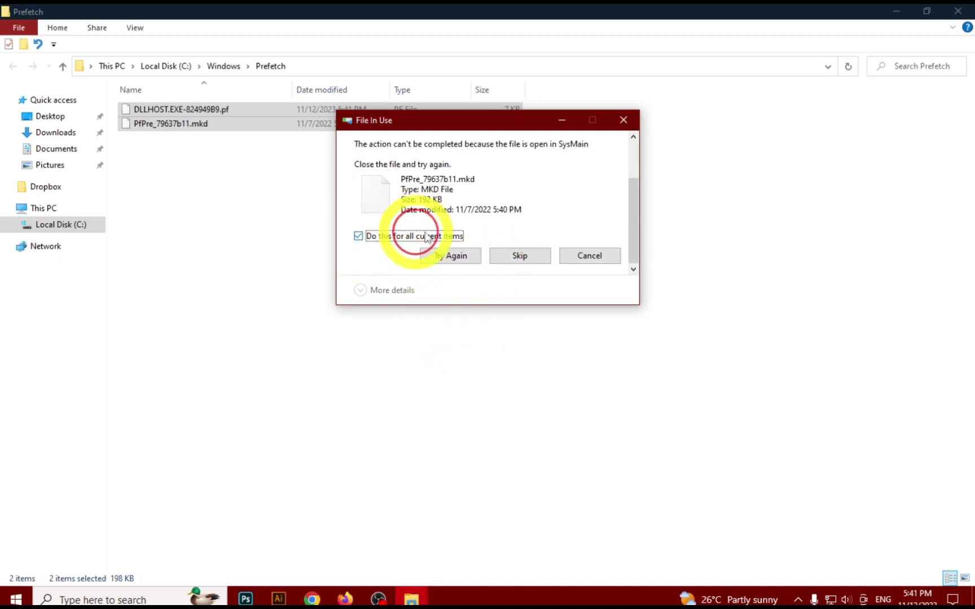
{"action": "left_click", "coordinate": [518, 256]}
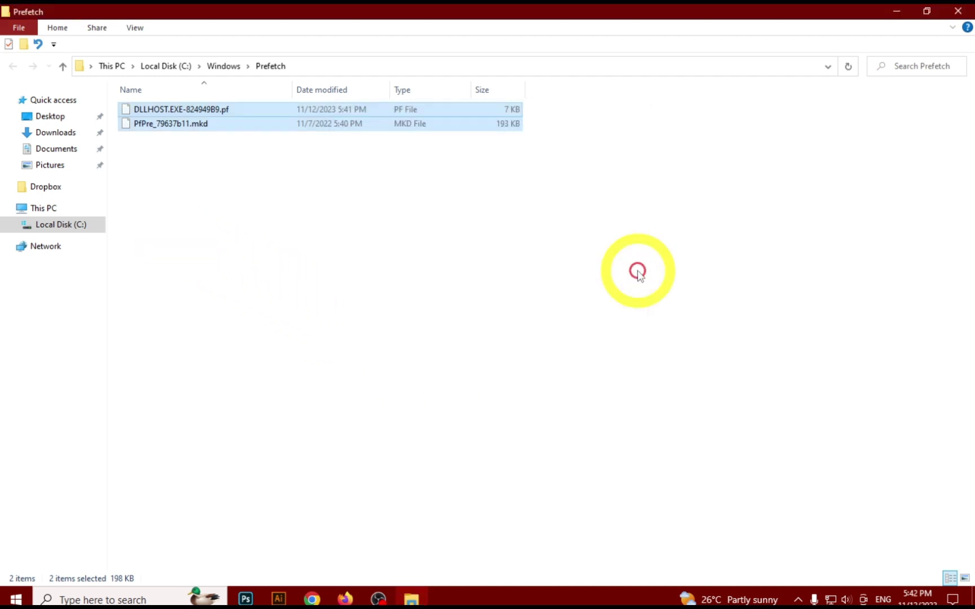
{"action": "left_click", "coordinate": [958, 11]}
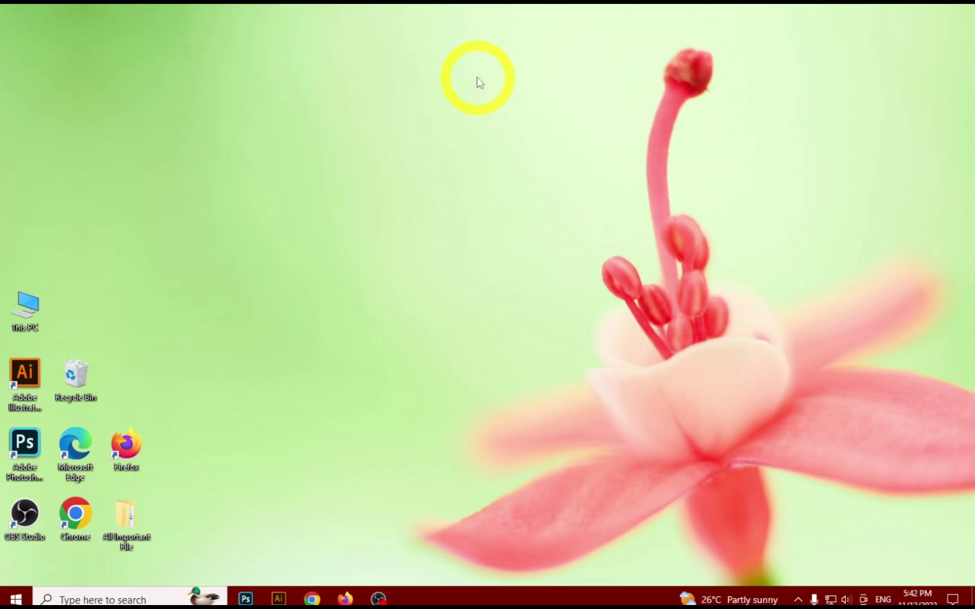
Open the Recycle Bin, shrink its icons, and permanently delete all of its items.
{"action": "double_click", "coordinate": [77, 385]}
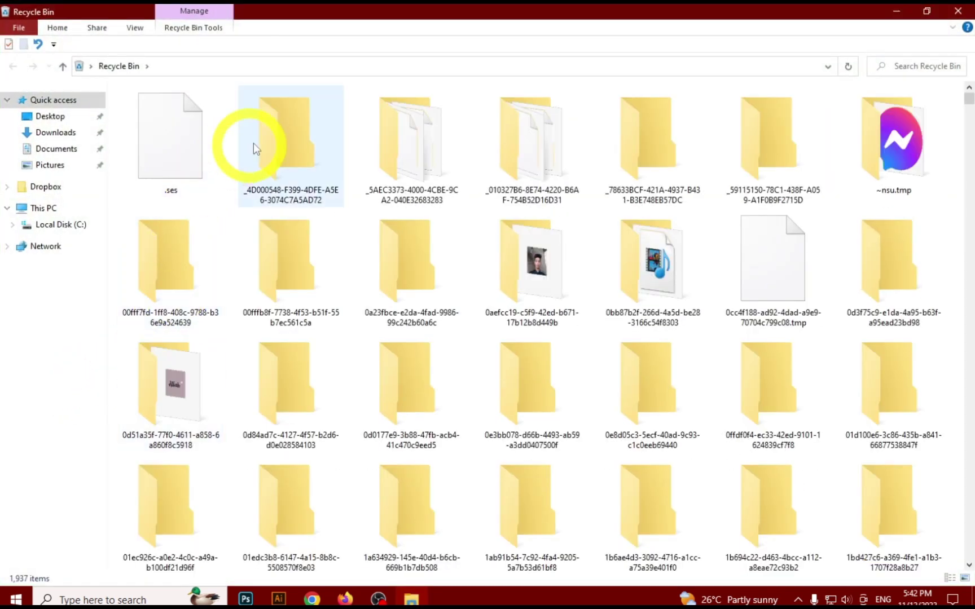
{"action": "scroll", "coordinate": [543, 237], "scroll_direction": "down", "scroll_amount": 2, "text": "ctrl"}
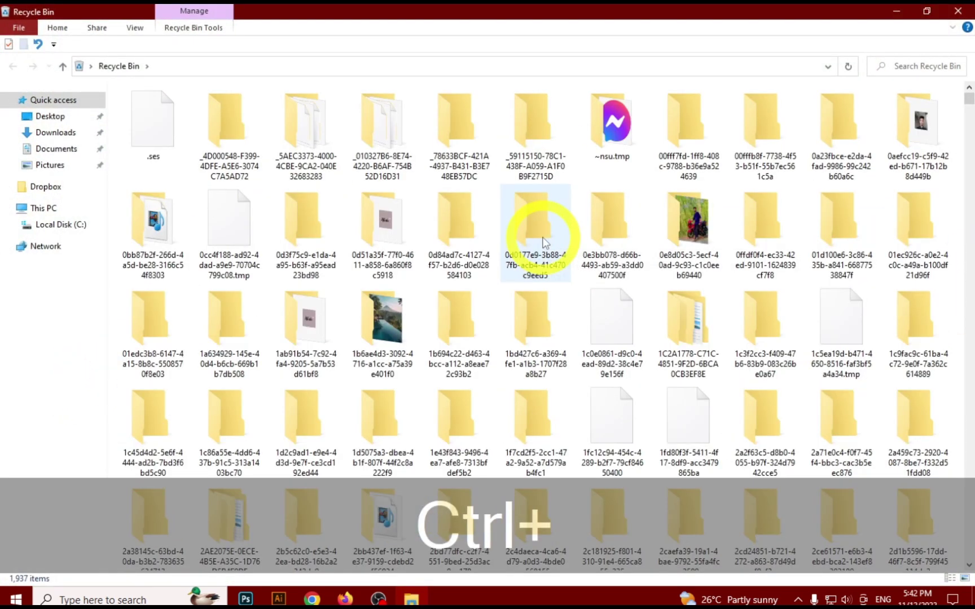
{"action": "scroll", "coordinate": [544, 242], "scroll_direction": "down", "scroll_amount": 1, "text": "ctrl"}
{"action": "scroll", "coordinate": [544, 242], "scroll_direction": "down", "scroll_amount": 1, "text": "ctrl"}
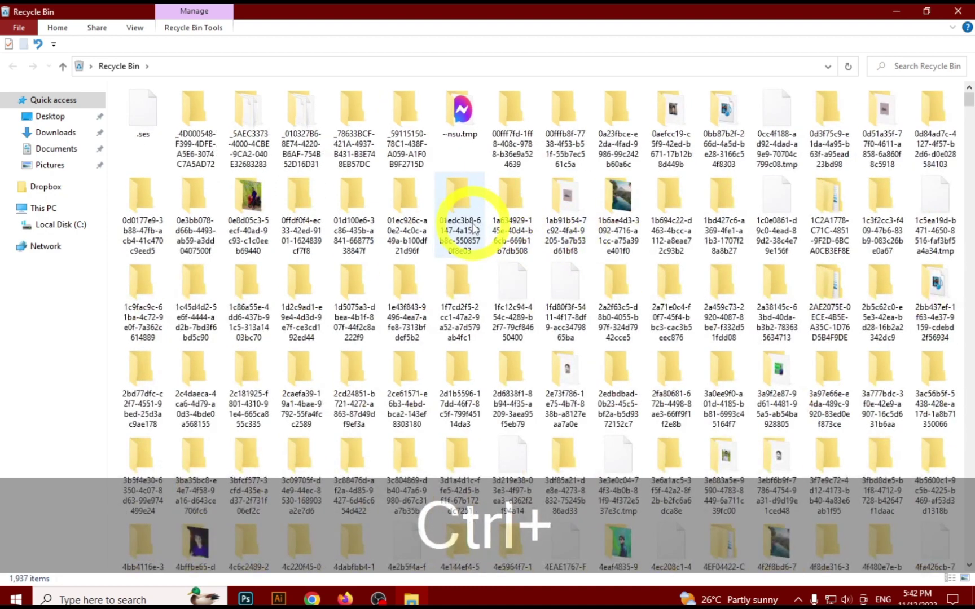
{"action": "key", "text": "ctrl+a"}
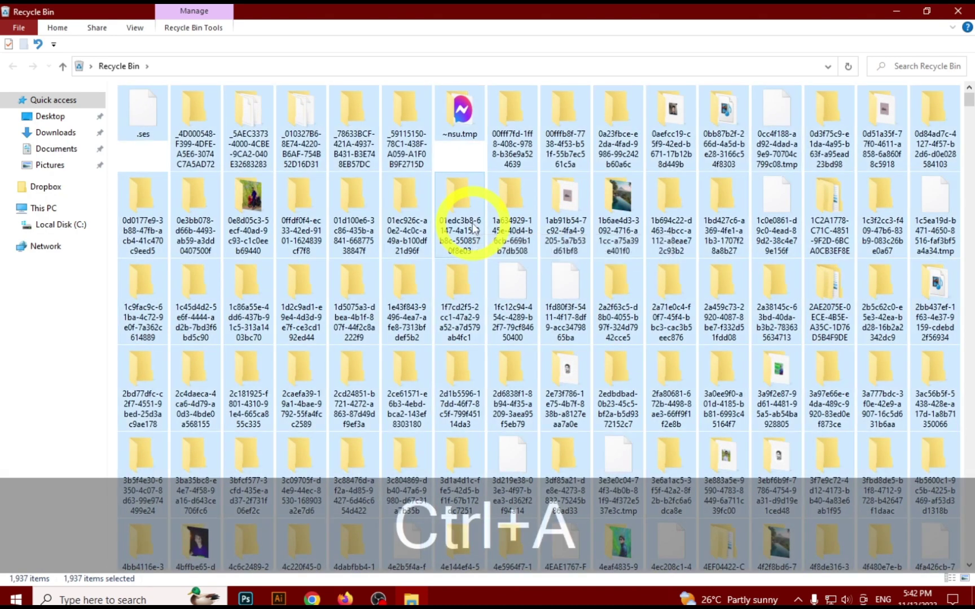
{"action": "key", "text": "Delete"}
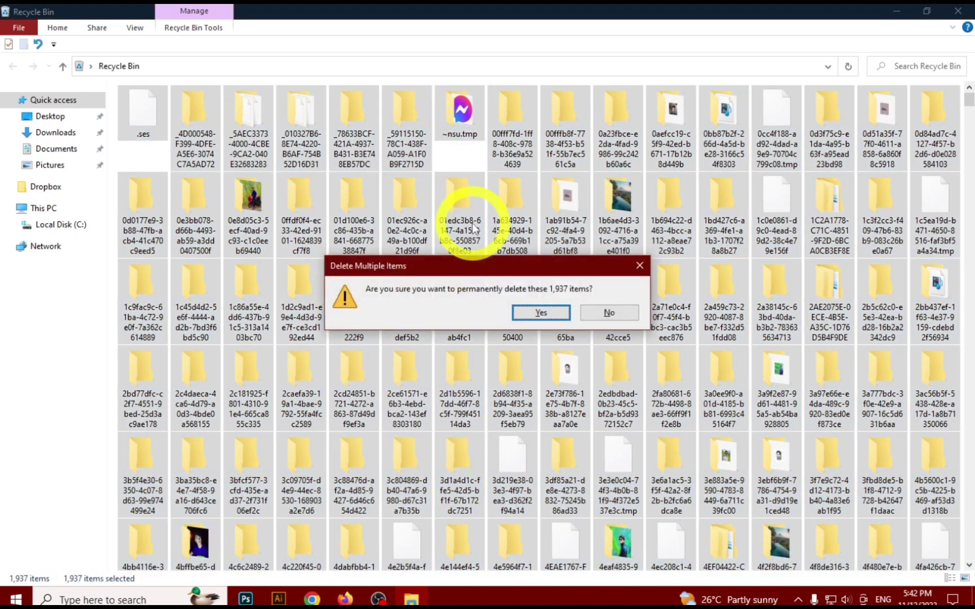
{"action": "left_click", "coordinate": [530, 311]}
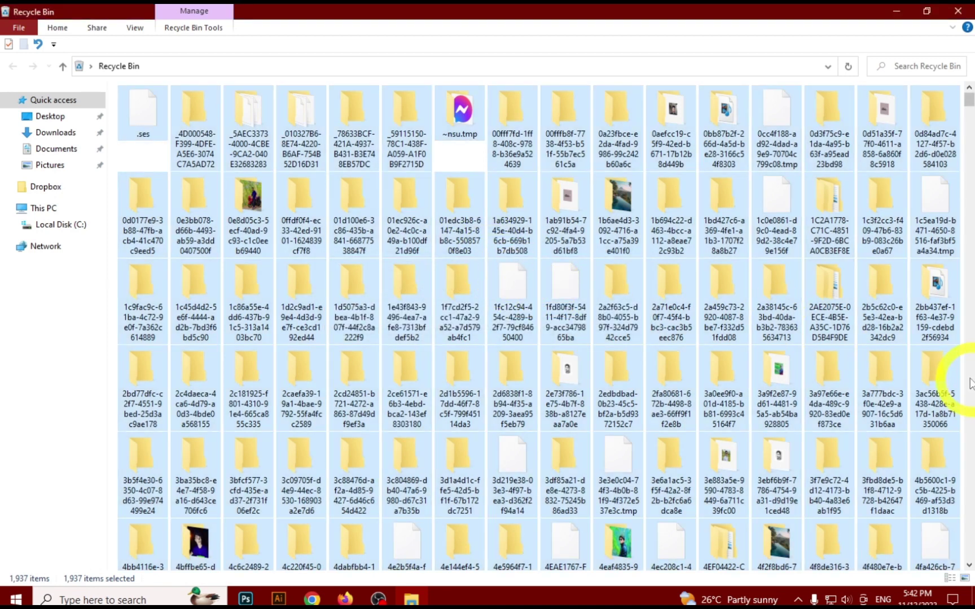